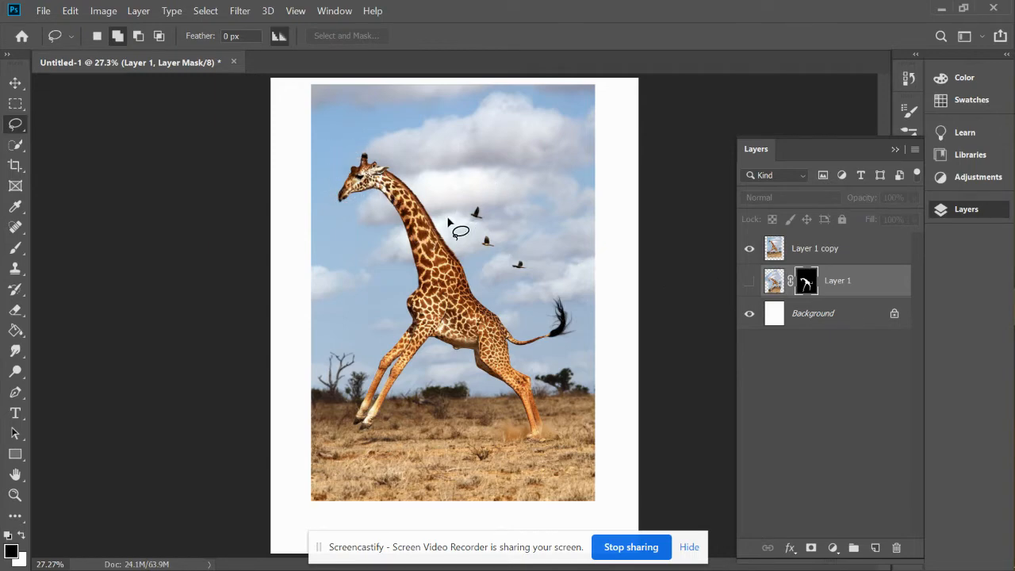
Start a Puppet Warp on the Layer 1 copy giraffe image.
click(71, 12)
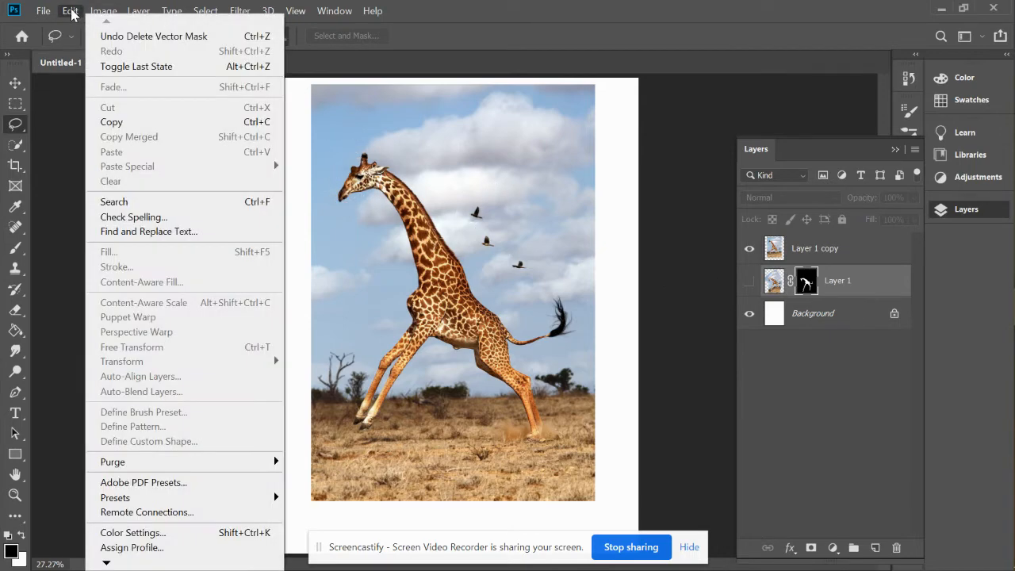
click(815, 250)
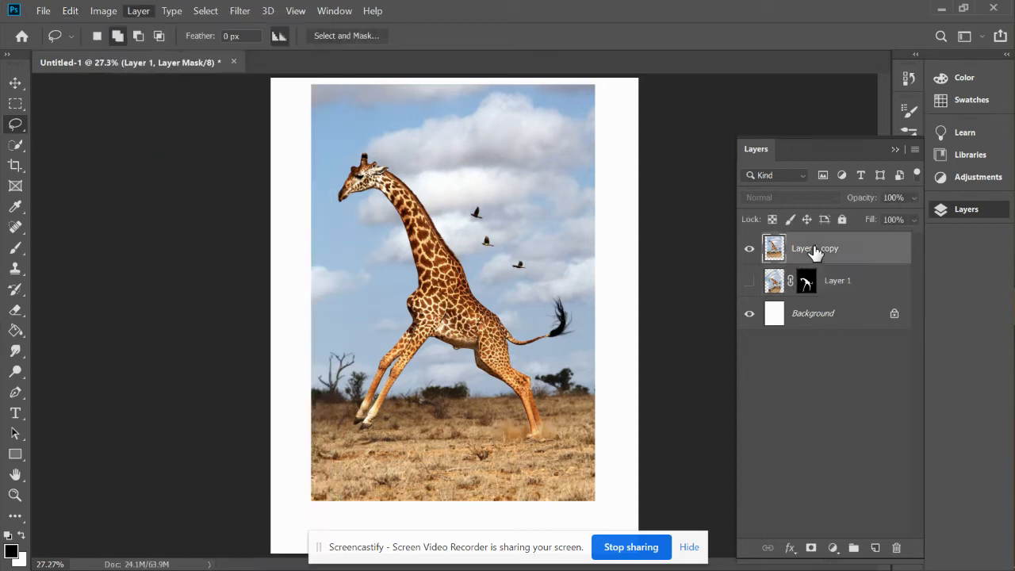
click(71, 12)
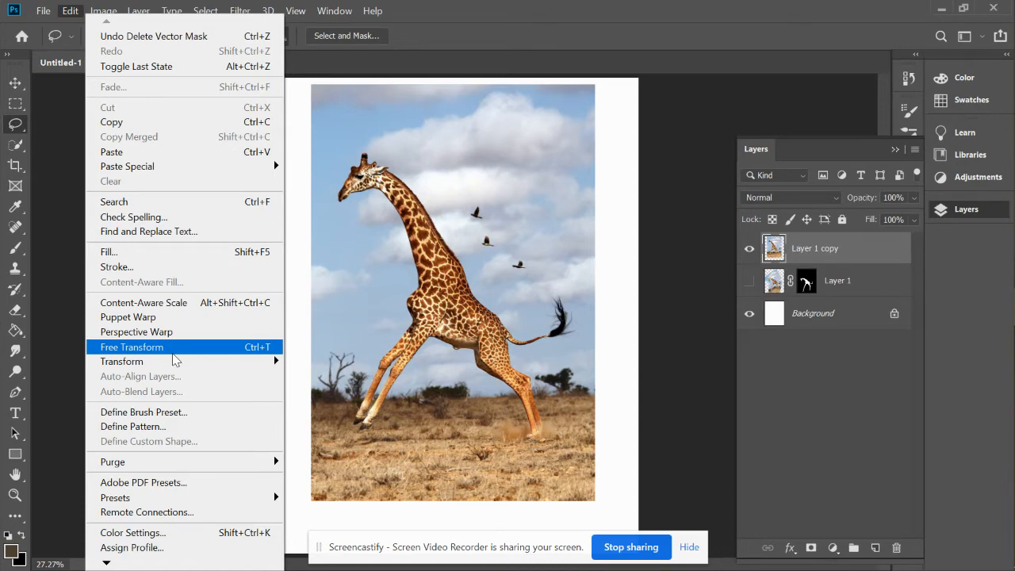
mouse_move(176, 363)
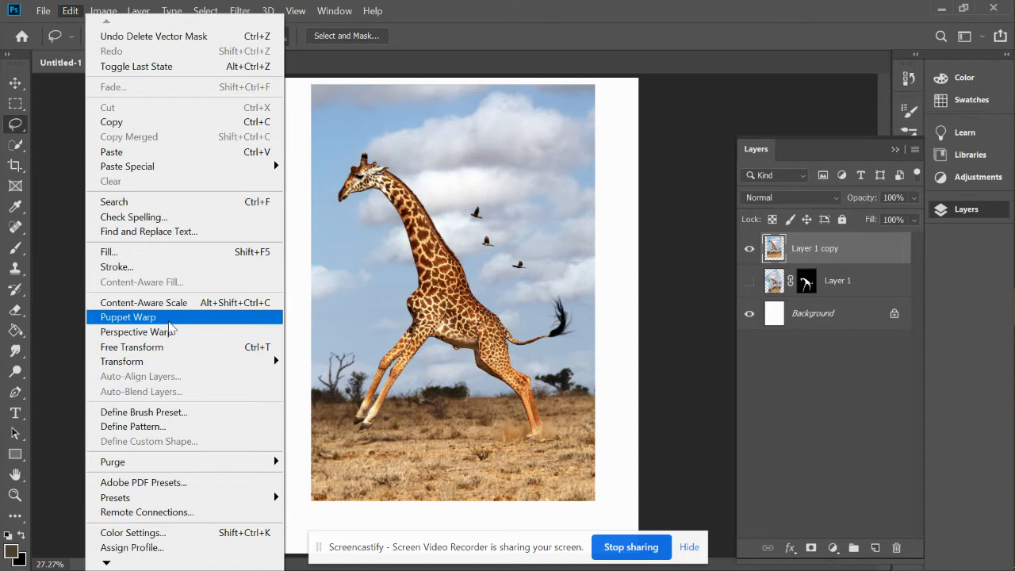
click(169, 322)
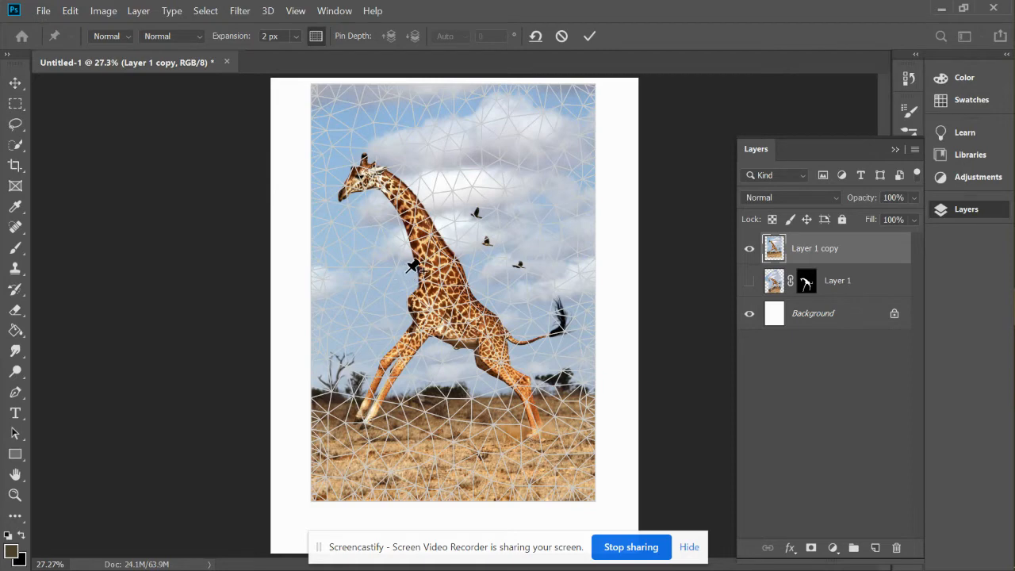
Try the Fewer Points and More Points mesh densities, restore the Normal density, and toggle the mesh display off and on.
click(125, 37)
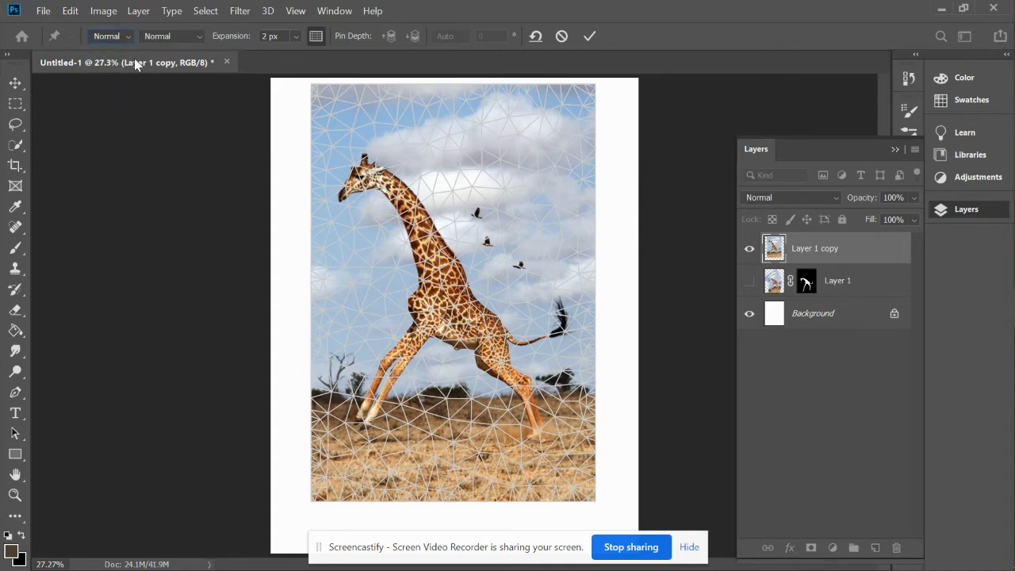
click(195, 31)
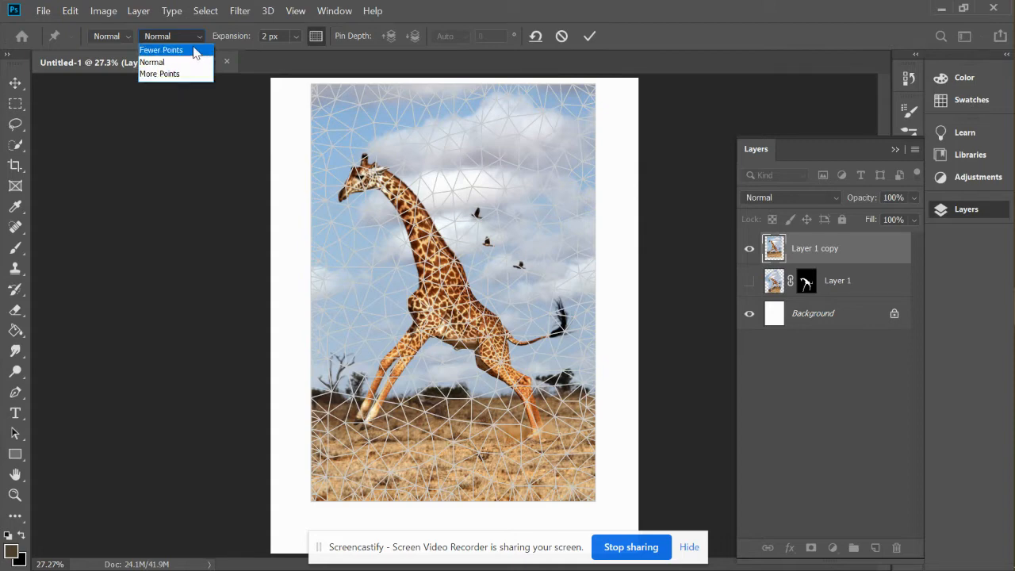
click(195, 48)
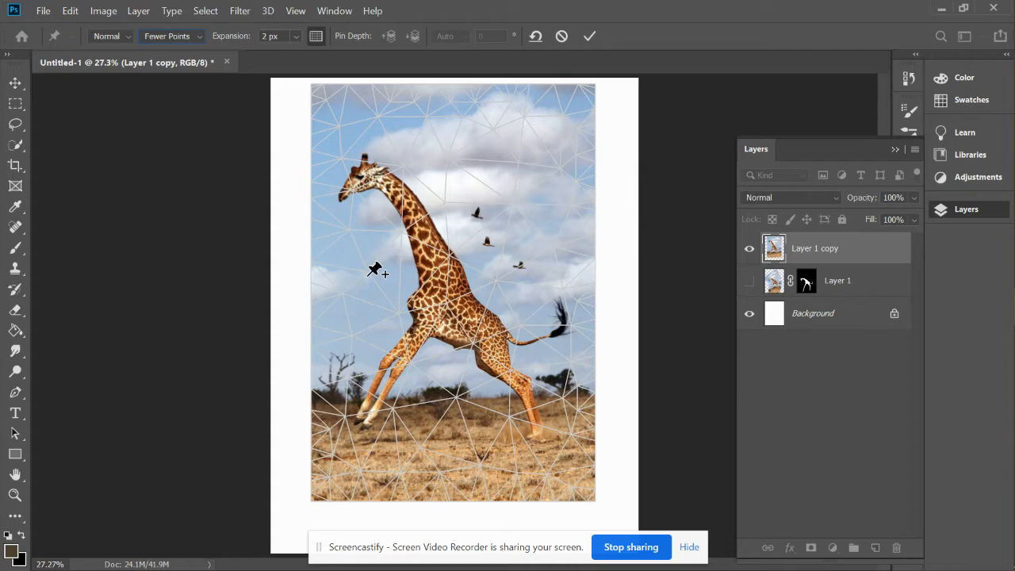
click(202, 36)
click(173, 79)
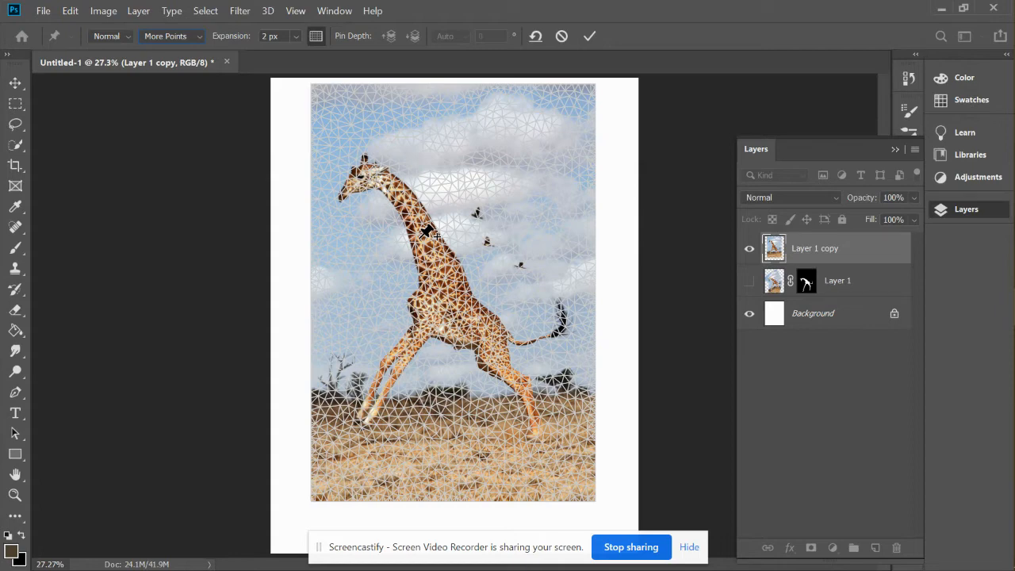
click(203, 38)
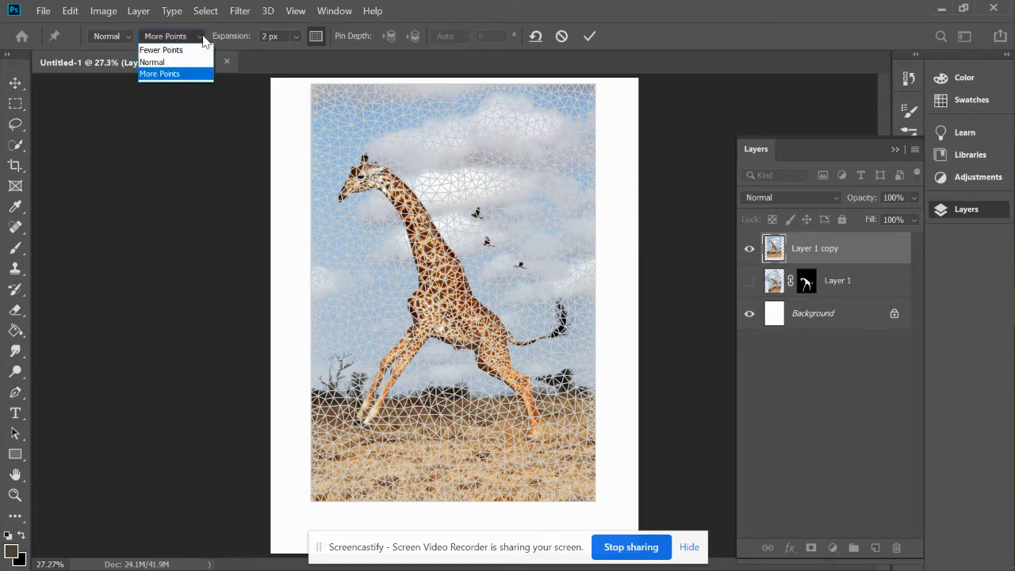
click(167, 61)
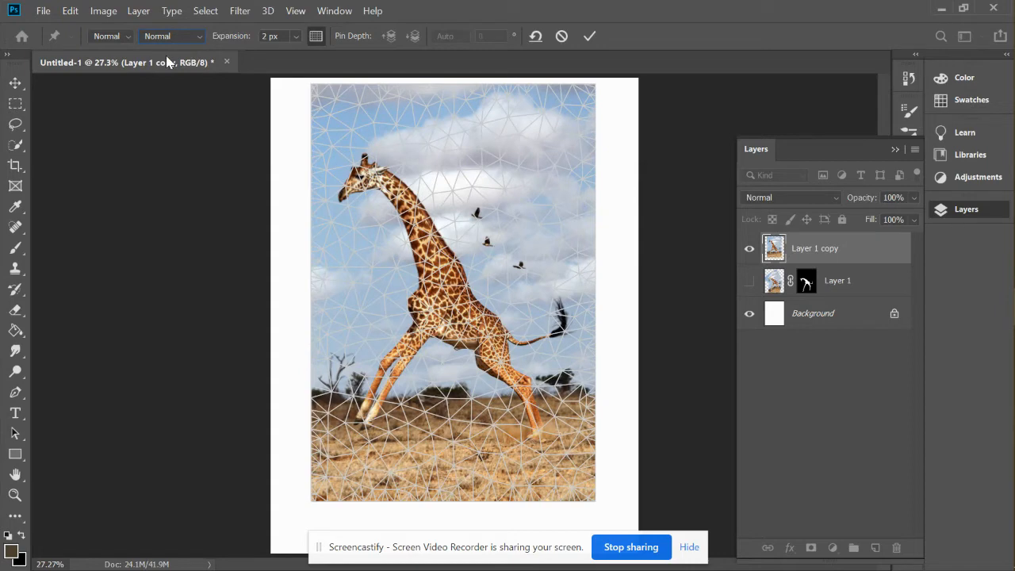
click(318, 40)
click(318, 40)
Pin the giraffe's neck, front feet and hind foot, and pull both foot pins down to lower the legs.
click(432, 235)
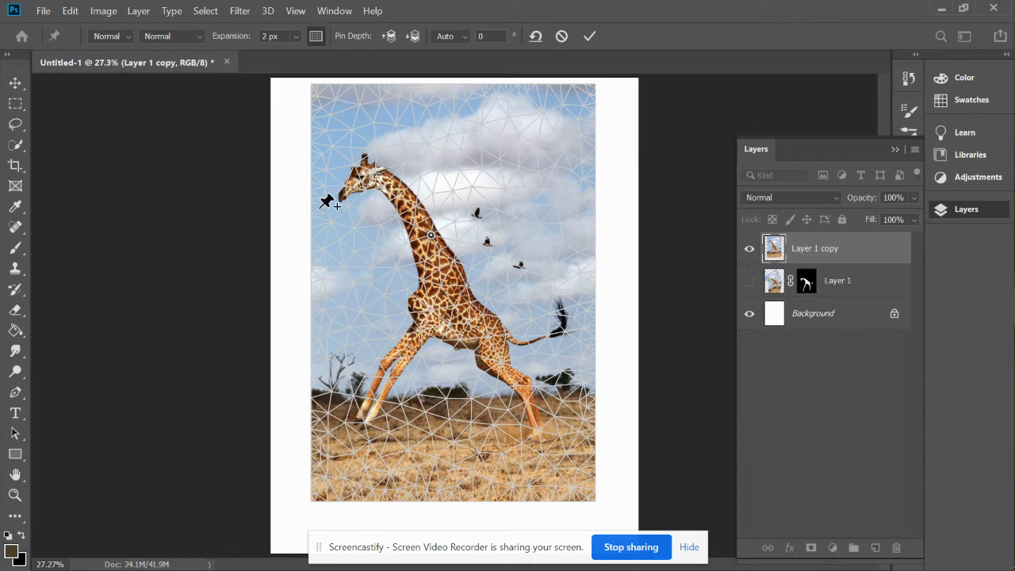
click(369, 439)
click(539, 430)
drag(539, 431, 503, 508)
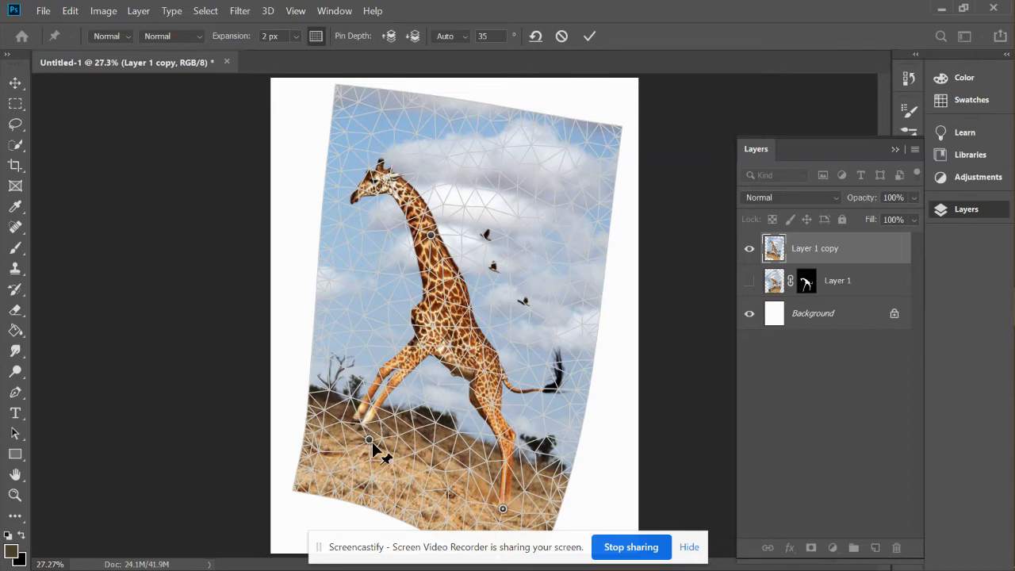
drag(369, 445, 390, 547)
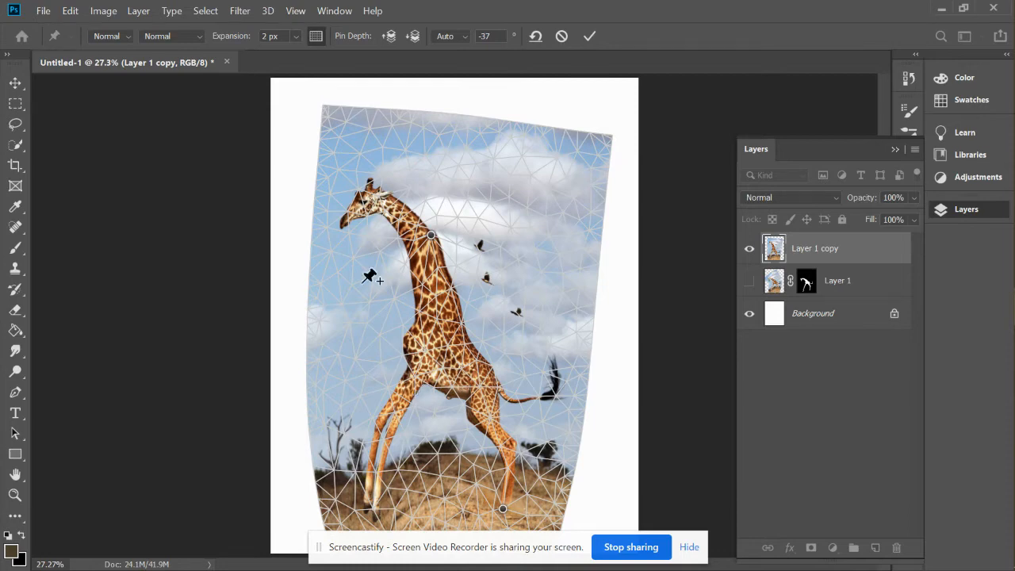
Shift the neck pin forward, add a pin beside the muzzle, and bend the giraffe's neck so the head lowers.
click(429, 235)
drag(432, 238, 394, 243)
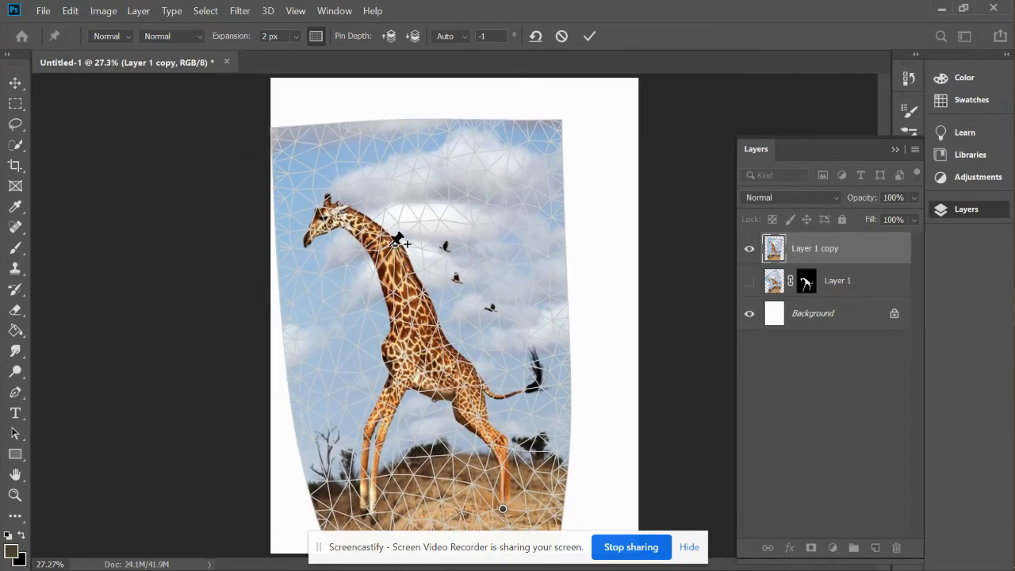
click(305, 254)
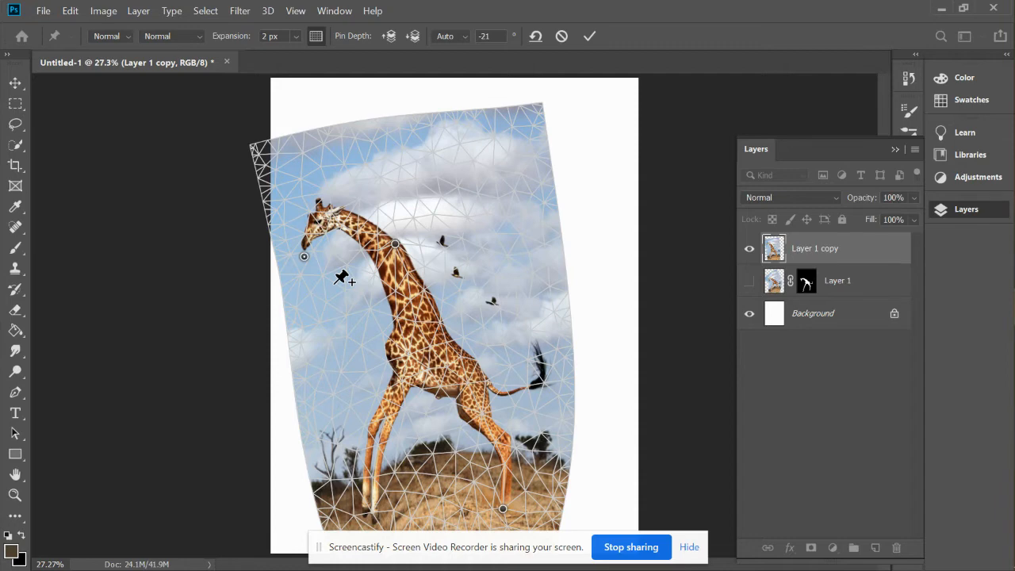
drag(307, 265, 341, 305)
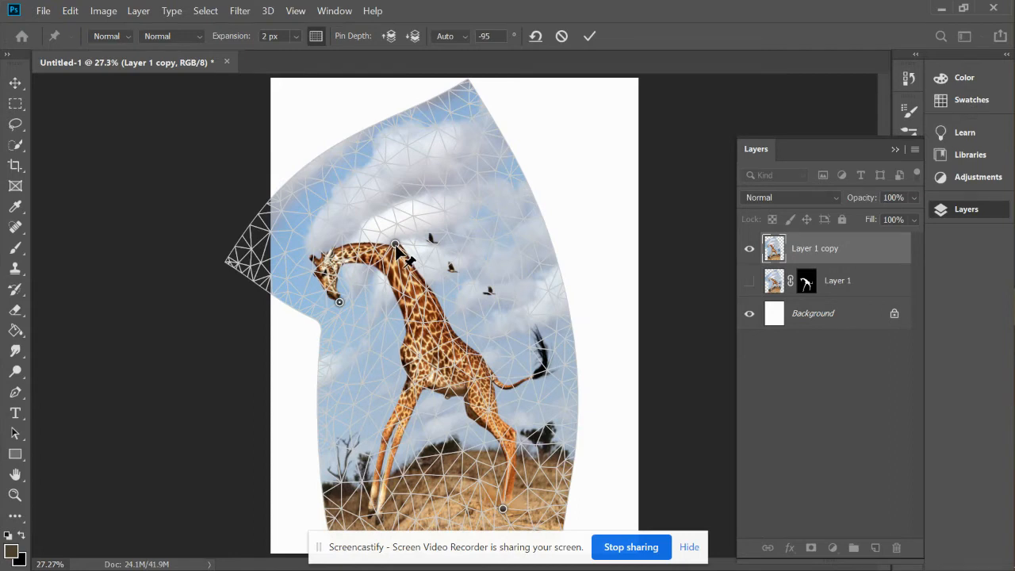
drag(396, 251, 383, 264)
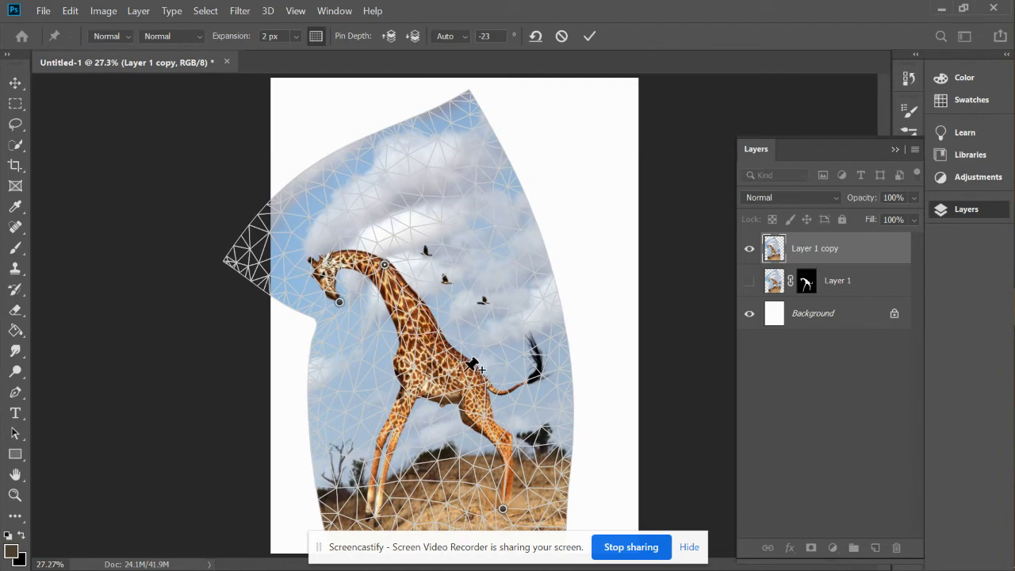
Add pins on the giraffe's rump and chest, raise the rump, and curl the head further in toward the body.
click(481, 414)
drag(481, 414, 422, 321)
click(418, 346)
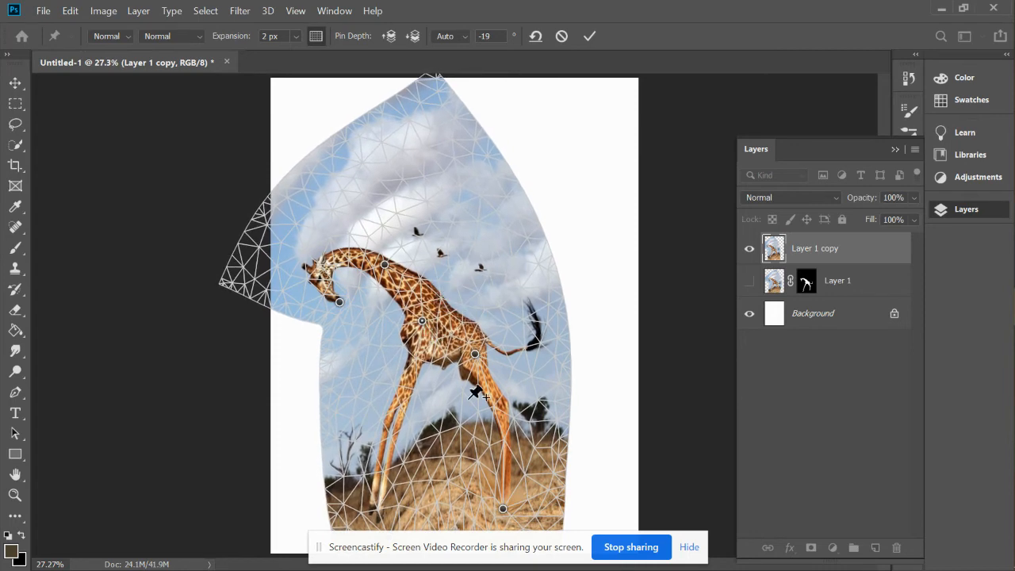
drag(475, 352, 475, 341)
drag(339, 303, 355, 311)
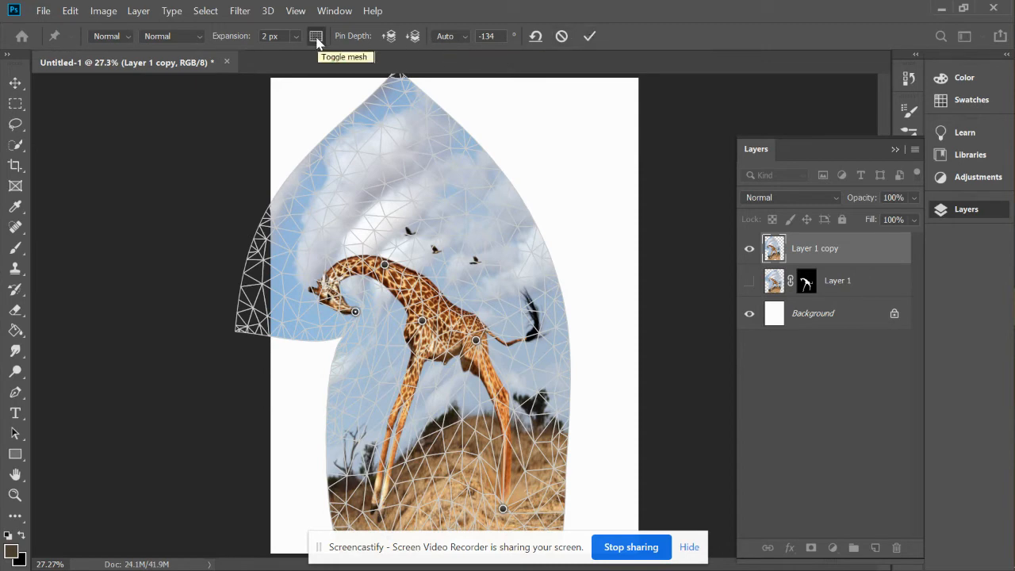
Hide the warp mesh and add a pin at the base of the giraffe's neck, nudging it to smooth the curve.
click(316, 37)
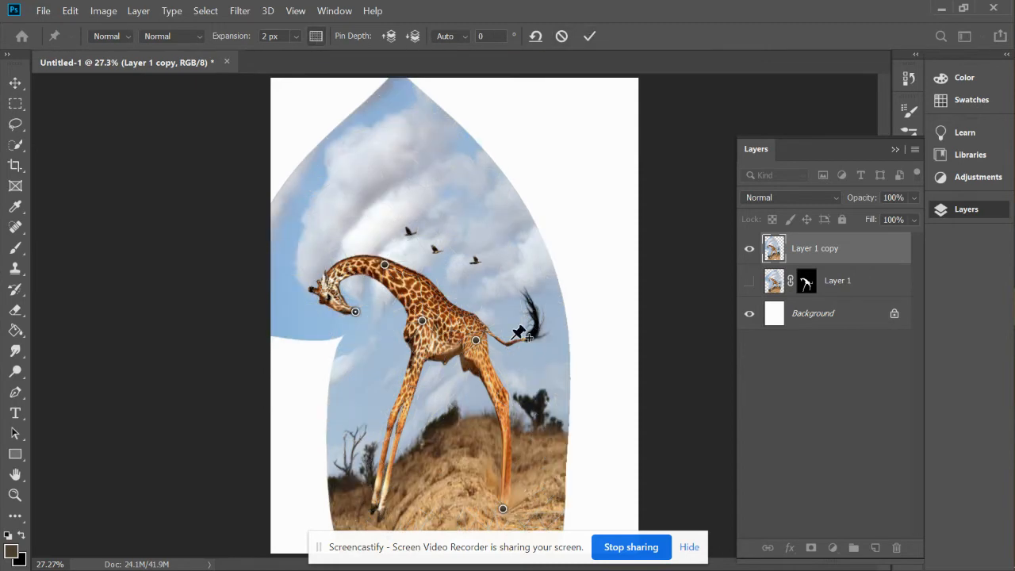
click(430, 279)
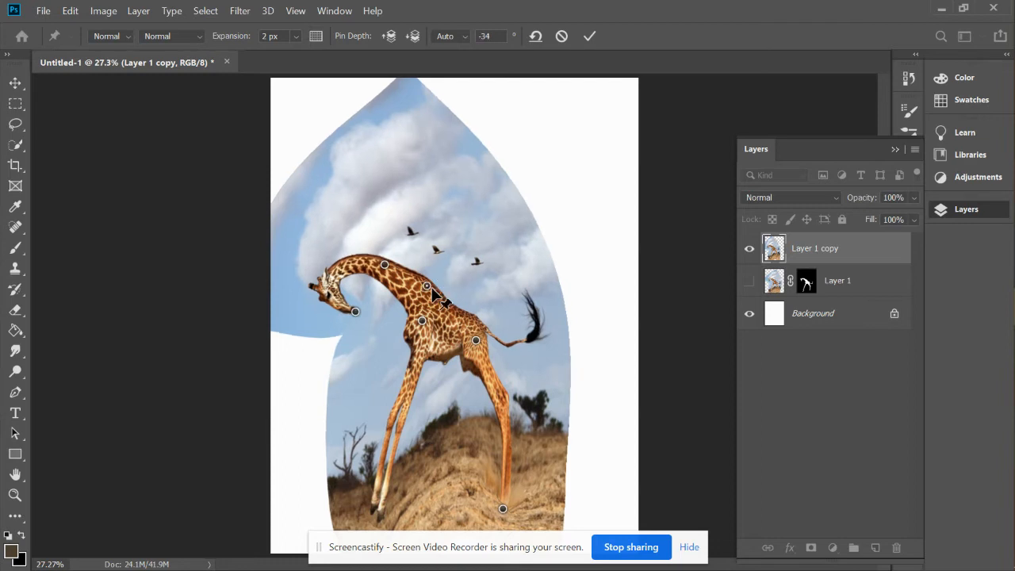
mouse_move(429, 280)
mouse_down()
mouse_move(433, 267)
mouse_move(421, 284)
mouse_up()
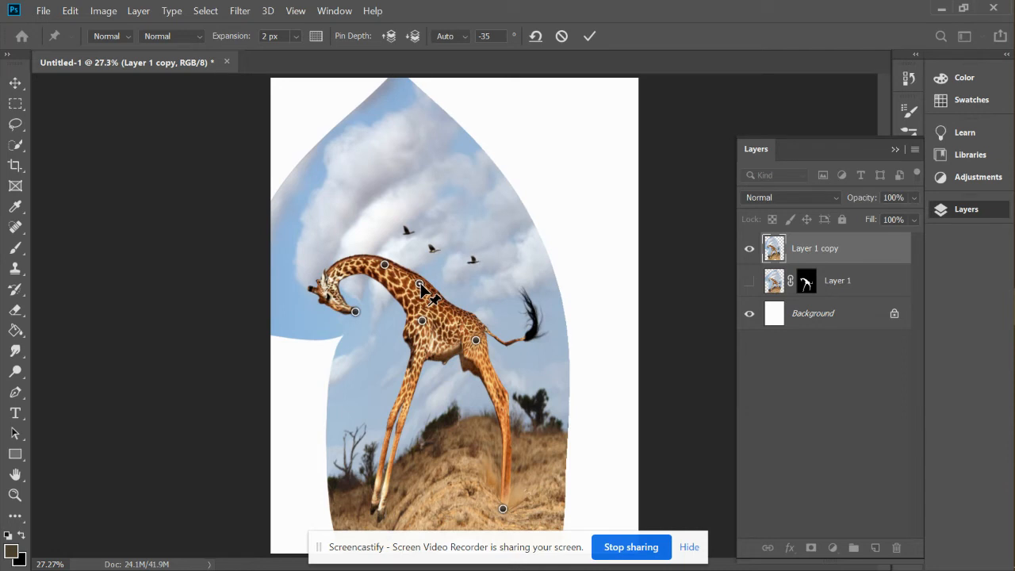
click(314, 40)
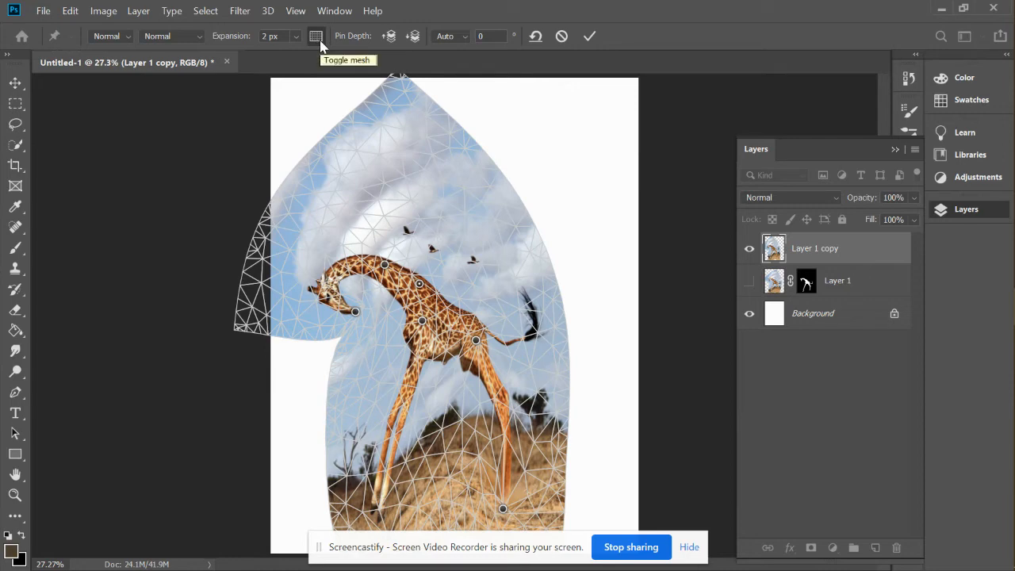
click(319, 40)
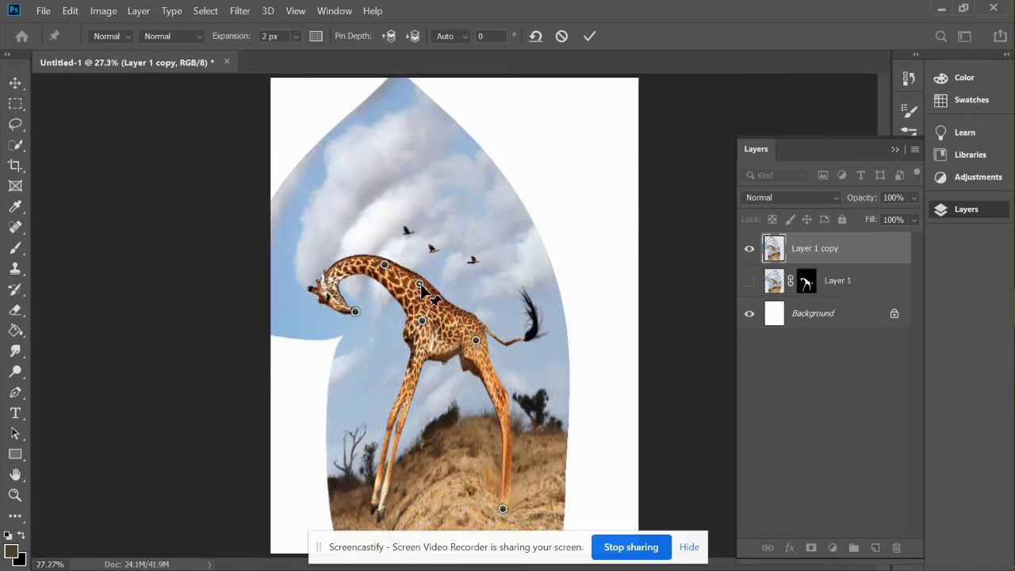
drag(418, 286, 414, 278)
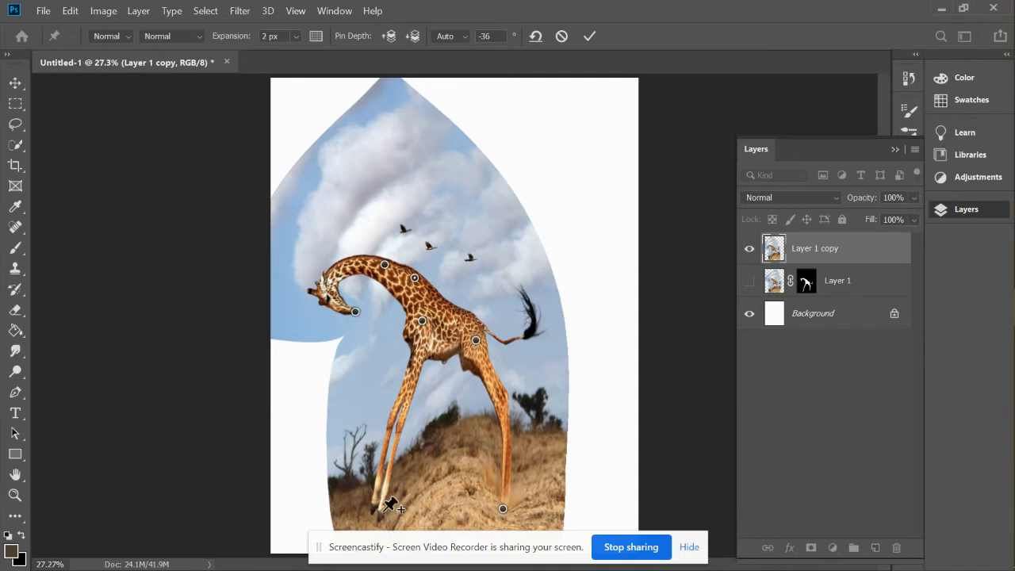
Pin the front leg near the knee, shift it forward, and commit the Puppet Warp.
drag(407, 414, 379, 414)
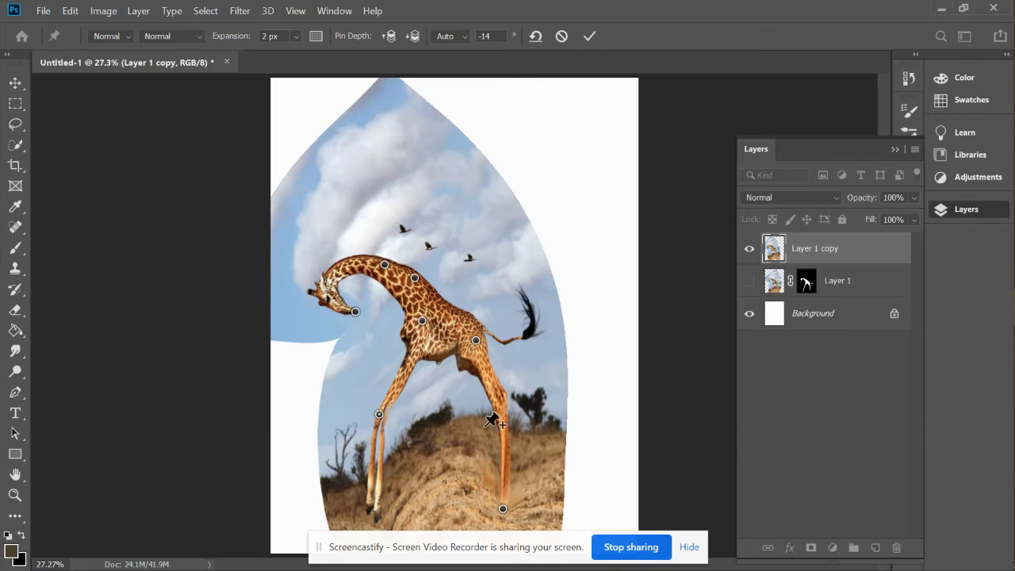
click(70, 11)
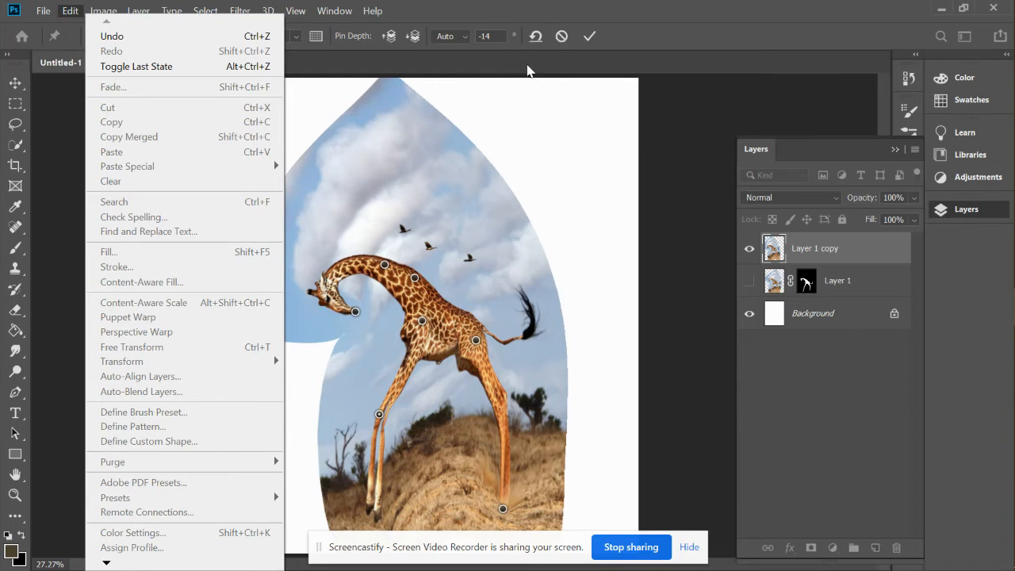
click(526, 65)
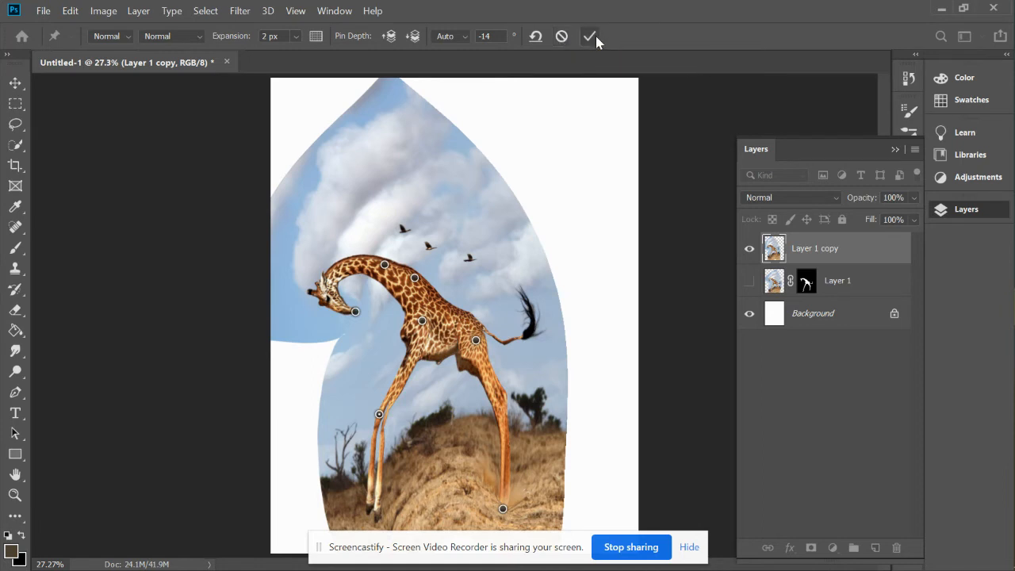
click(590, 37)
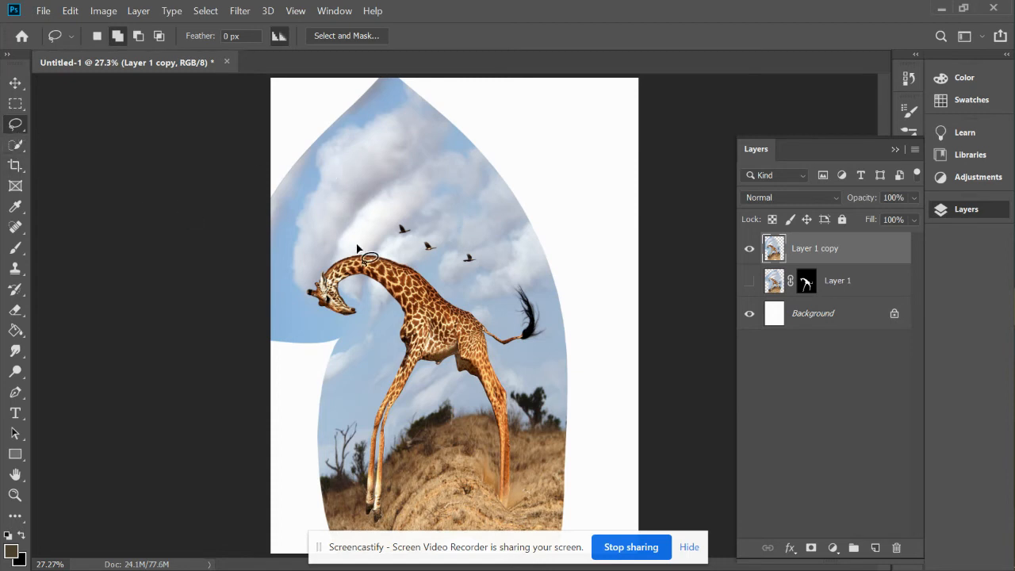
Lasso loosely around the giraffe, invert the selection, delete the surrounding background, and deselect.
mouse_move(403, 258)
mouse_down()
mouse_move(325, 255)
mouse_move(303, 284)
mouse_move(303, 298)
mouse_move(351, 326)
mouse_move(362, 308)
mouse_move(351, 294)
mouse_move(362, 286)
mouse_move(390, 313)
mouse_move(357, 469)
mouse_move(362, 521)
mouse_move(380, 527)
mouse_move(408, 391)
mouse_move(431, 372)
mouse_move(467, 379)
mouse_move(490, 460)
mouse_move(488, 503)
mouse_move(516, 515)
mouse_move(511, 380)
mouse_move(494, 354)
mouse_move(557, 334)
mouse_move(552, 320)
mouse_move(531, 282)
mouse_move(513, 273)
mouse_move(520, 345)
mouse_move(401, 259)
mouse_up()
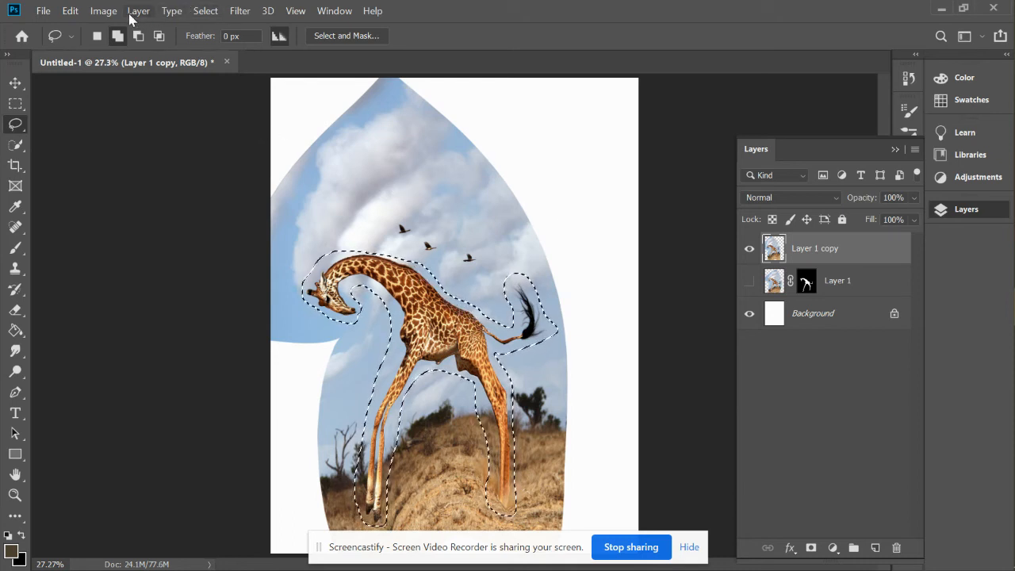
click(208, 11)
click(216, 71)
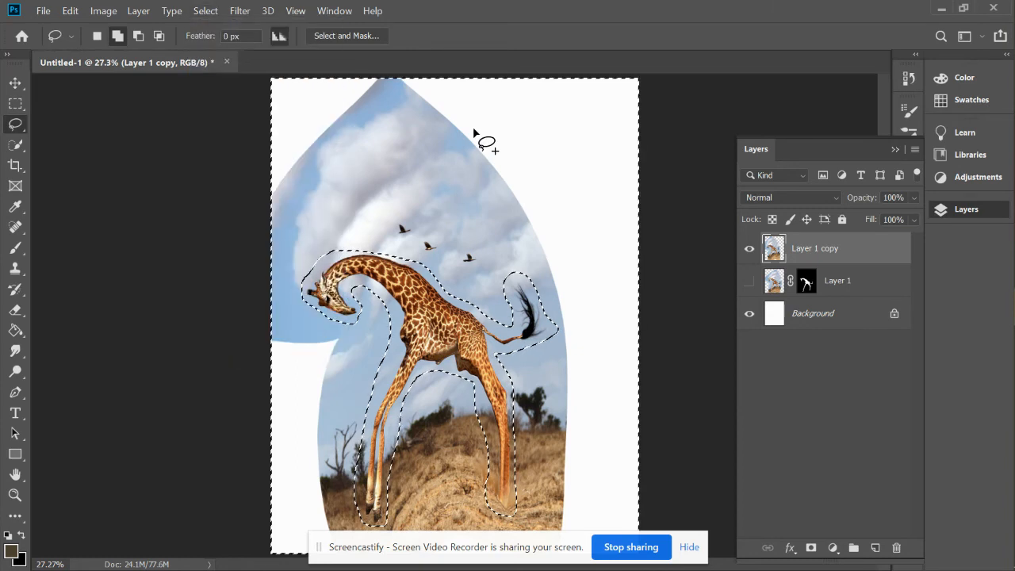
key(Delete)
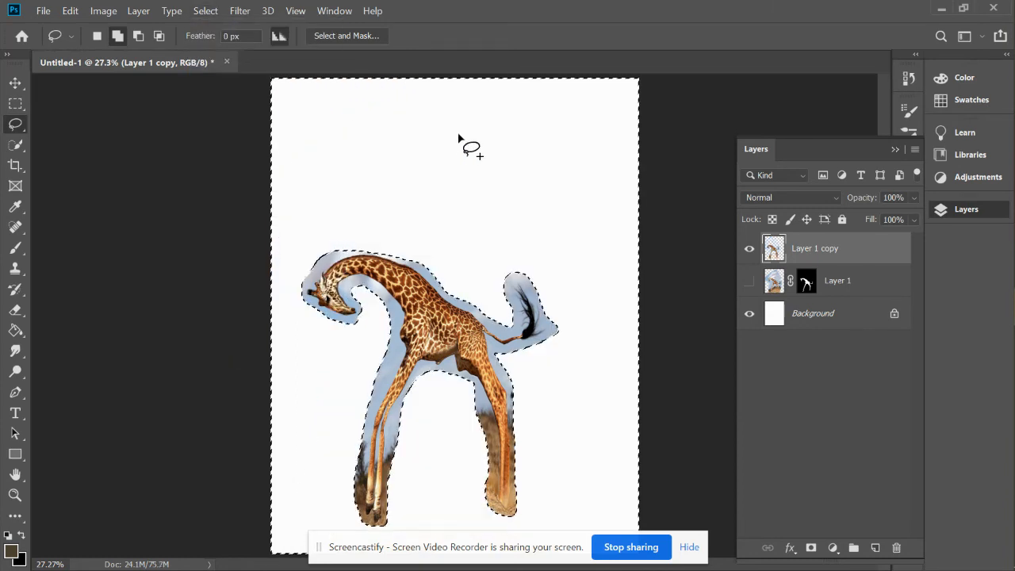
click(205, 10)
click(220, 38)
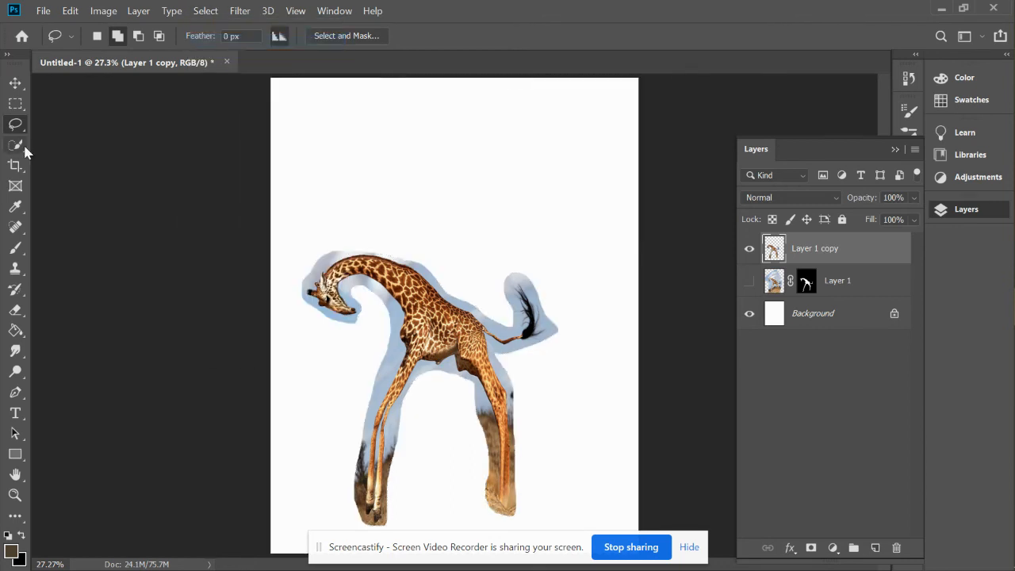
Magic-wand the sky in front of the giraffe's neck and front leg, delete it, and deselect.
click(15, 145)
click(52, 162)
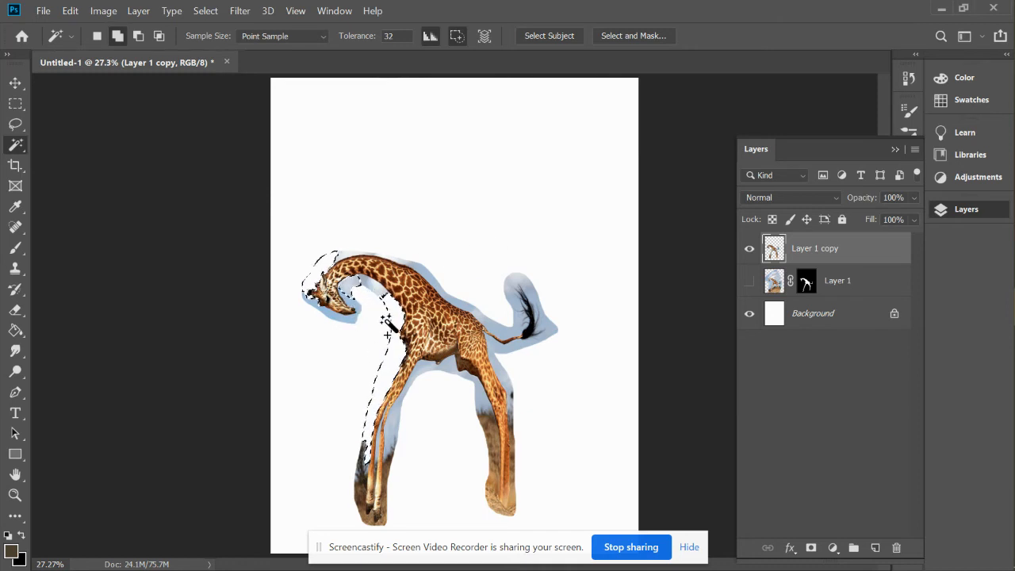
click(365, 295)
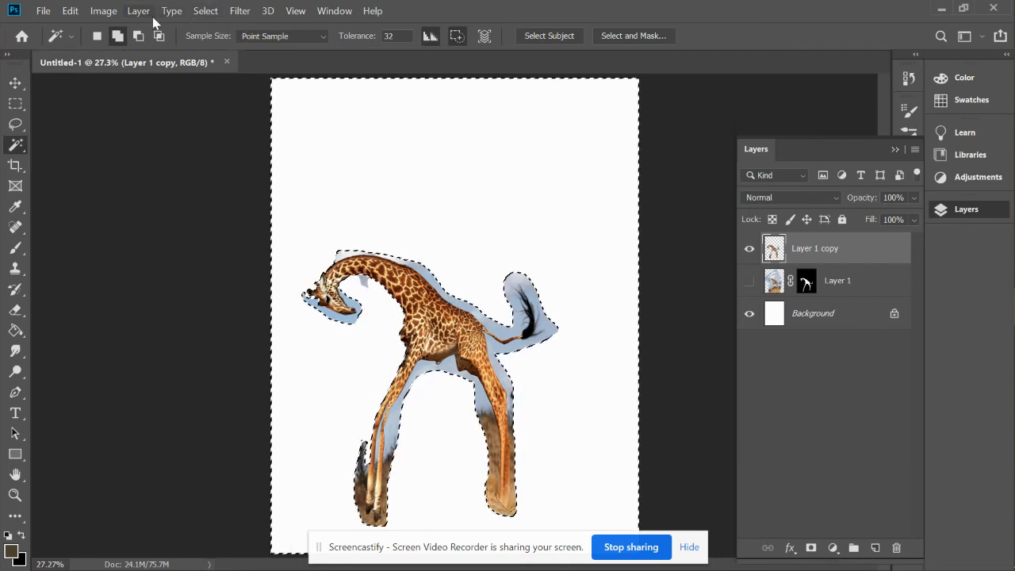
click(208, 13)
click(220, 39)
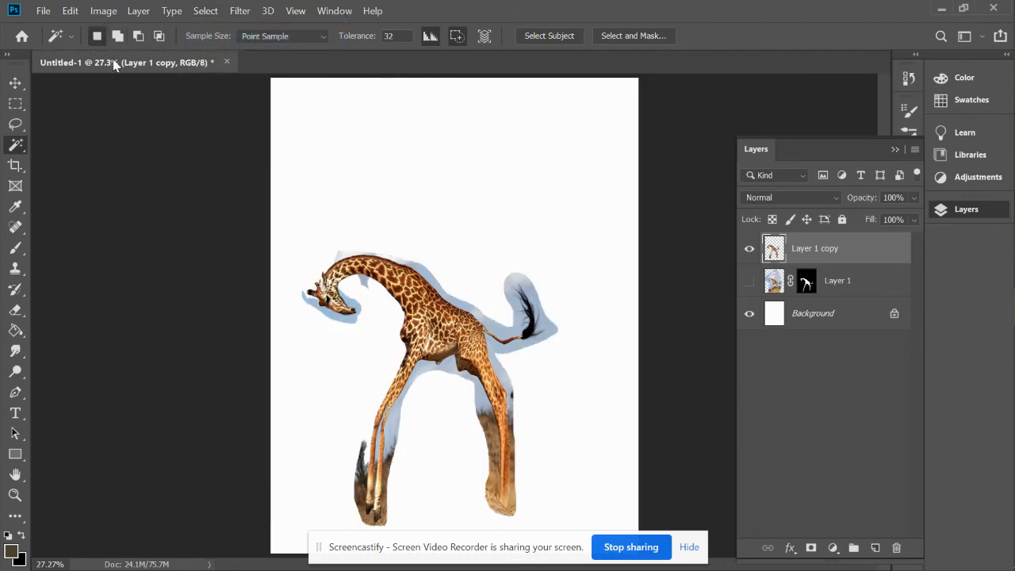
Select and delete the sky along the giraffe's back and tail and between its legs with the Magic Wand, then deselect.
click(501, 292)
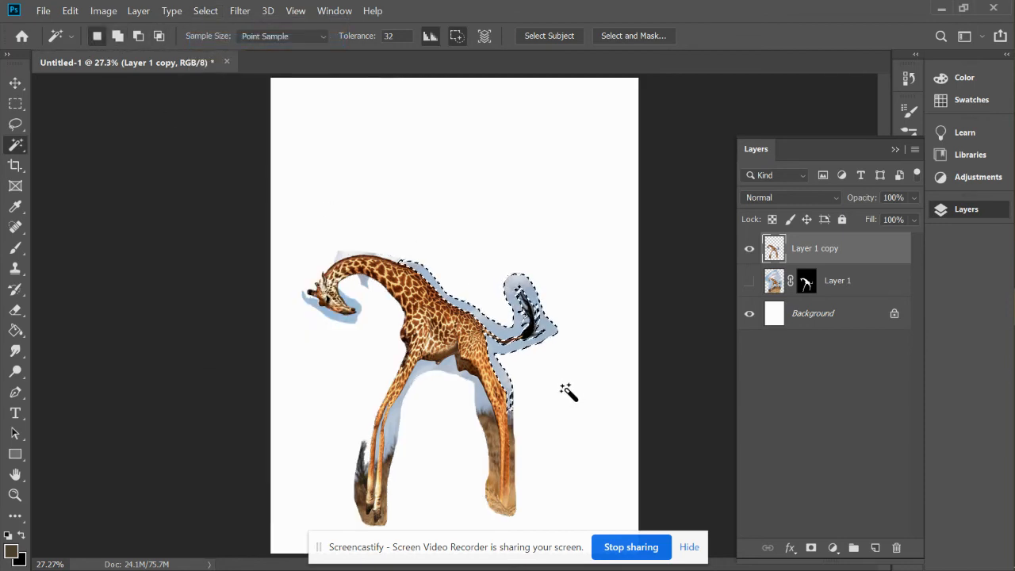
key(Delete)
click(481, 404)
key(Delete)
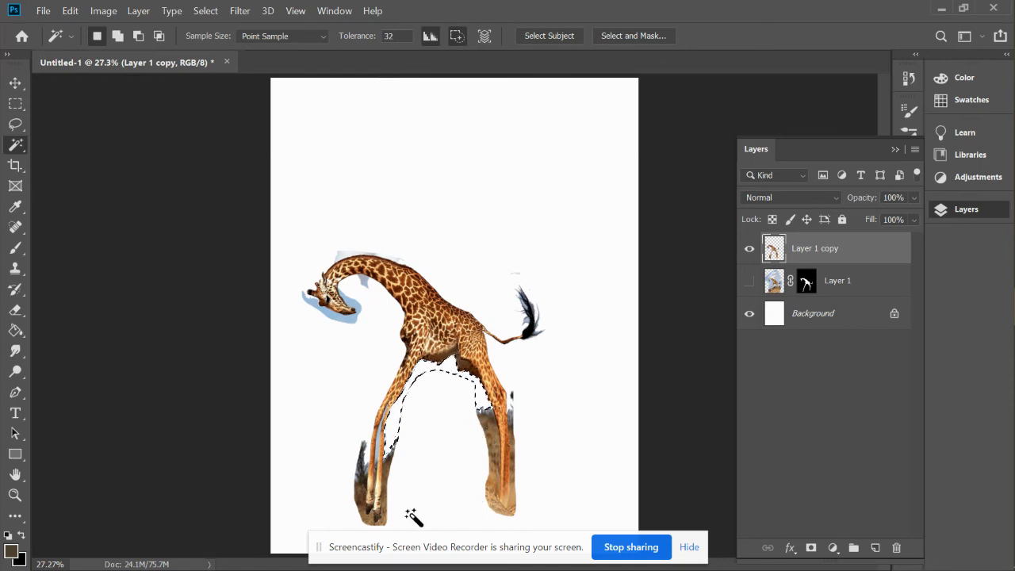
click(467, 438)
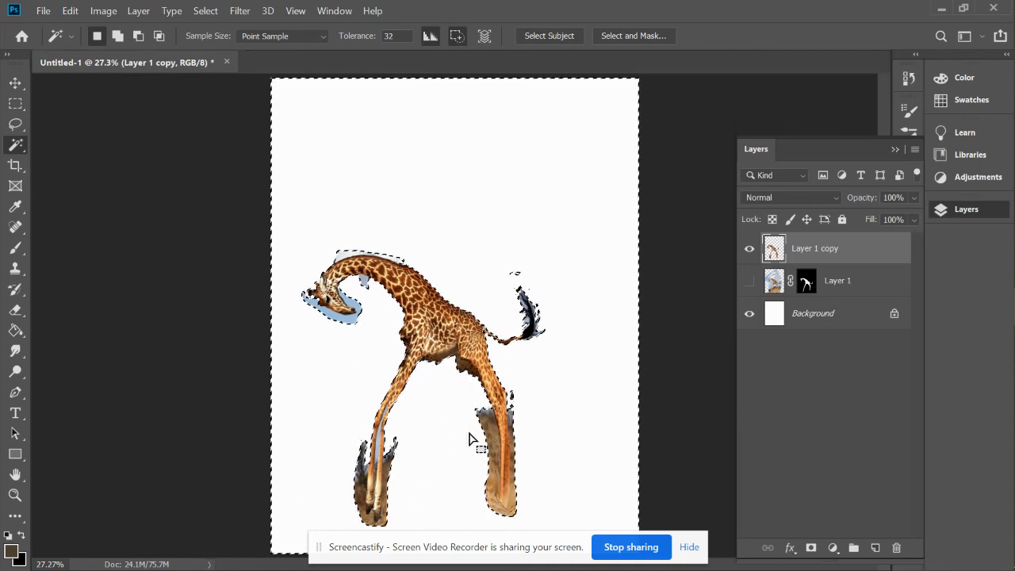
click(204, 13)
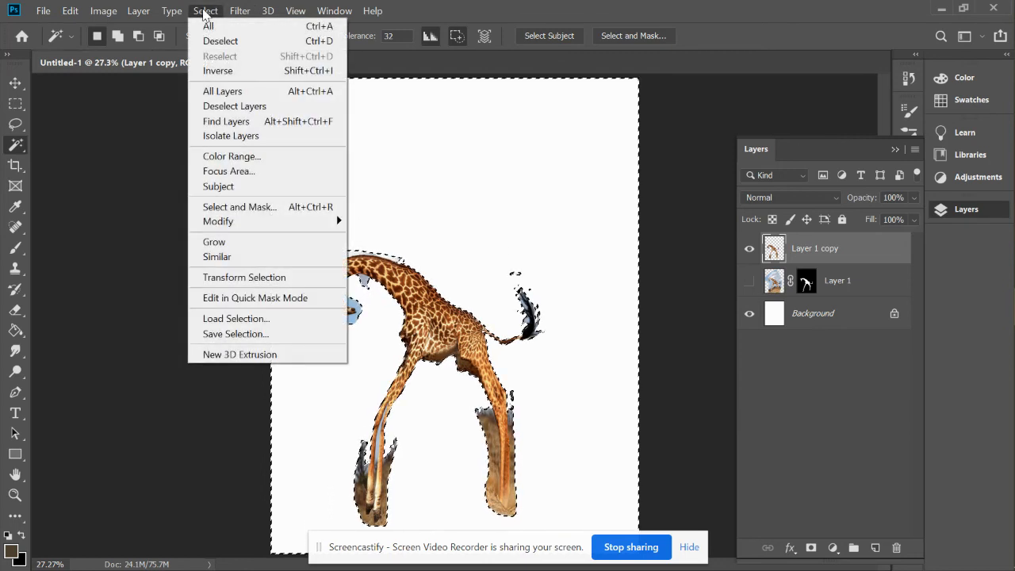
click(221, 41)
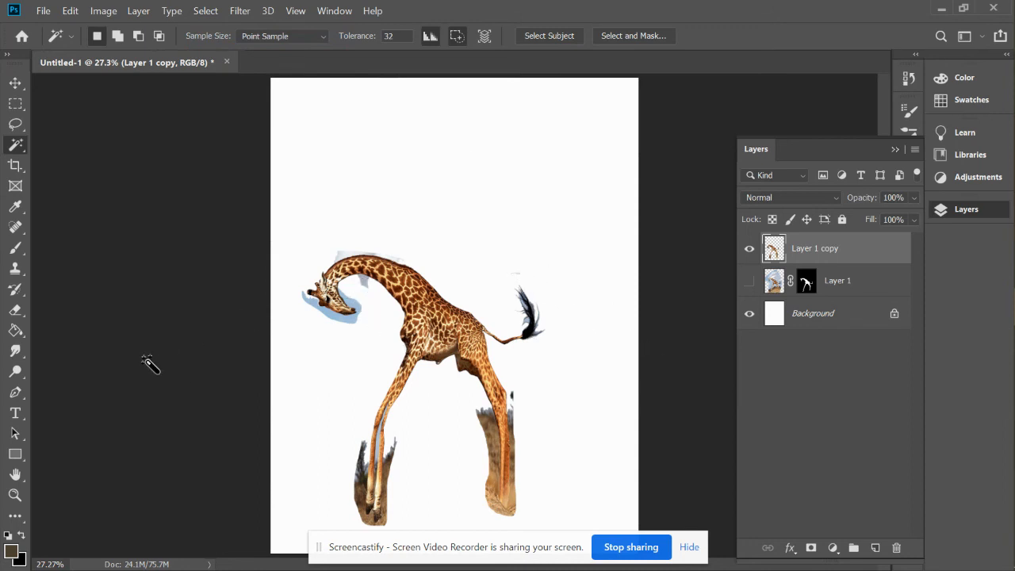
Erase the stray background remnants beside the hind leg and above the tail with a size 50 eraser.
click(16, 311)
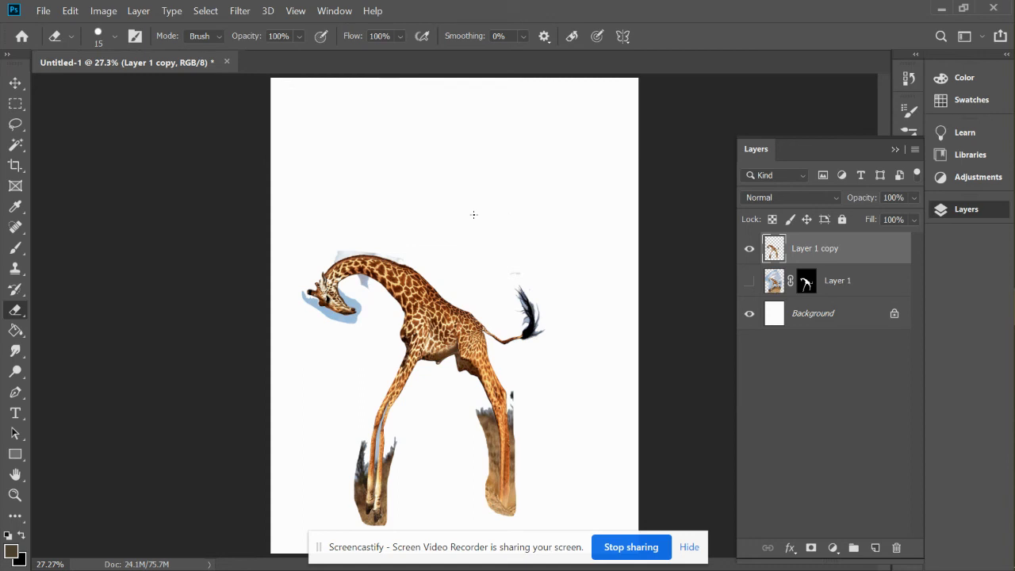
key(bracketright)
key(bracketright)
key(bracketright)
key(bracketright)
key(bracketright)
key(bracketright)
key(bracketright)
key(bracketleft)
key(bracketleft)
key(bracketleft)
drag(511, 387, 513, 413)
drag(514, 273, 516, 275)
Hide Layer 1 copy, show Layer 1, and move its masked giraffe up and to the right on the canvas.
click(750, 249)
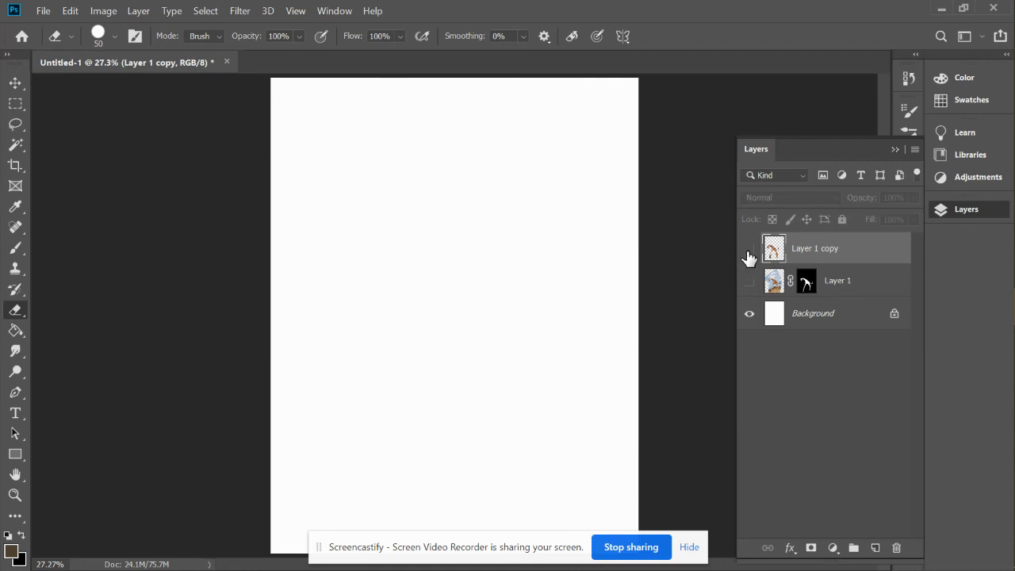
click(751, 282)
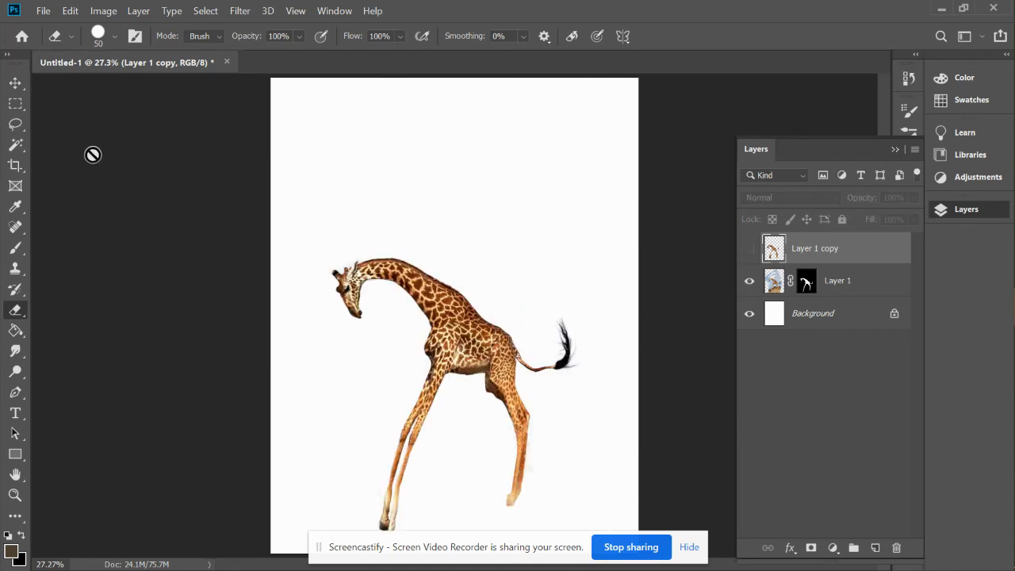
click(19, 84)
drag(433, 312, 435, 280)
click(832, 291)
drag(484, 353, 522, 239)
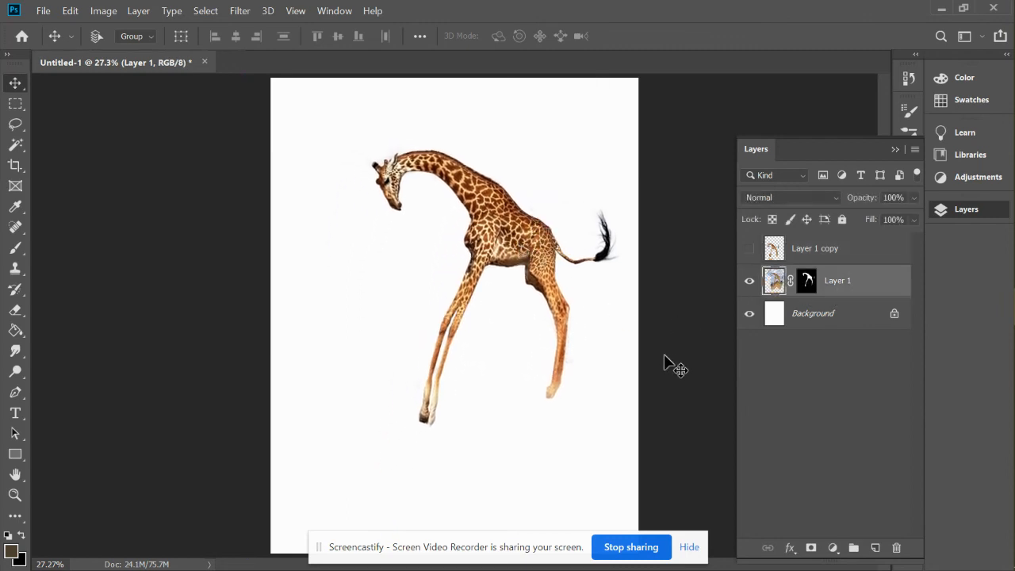